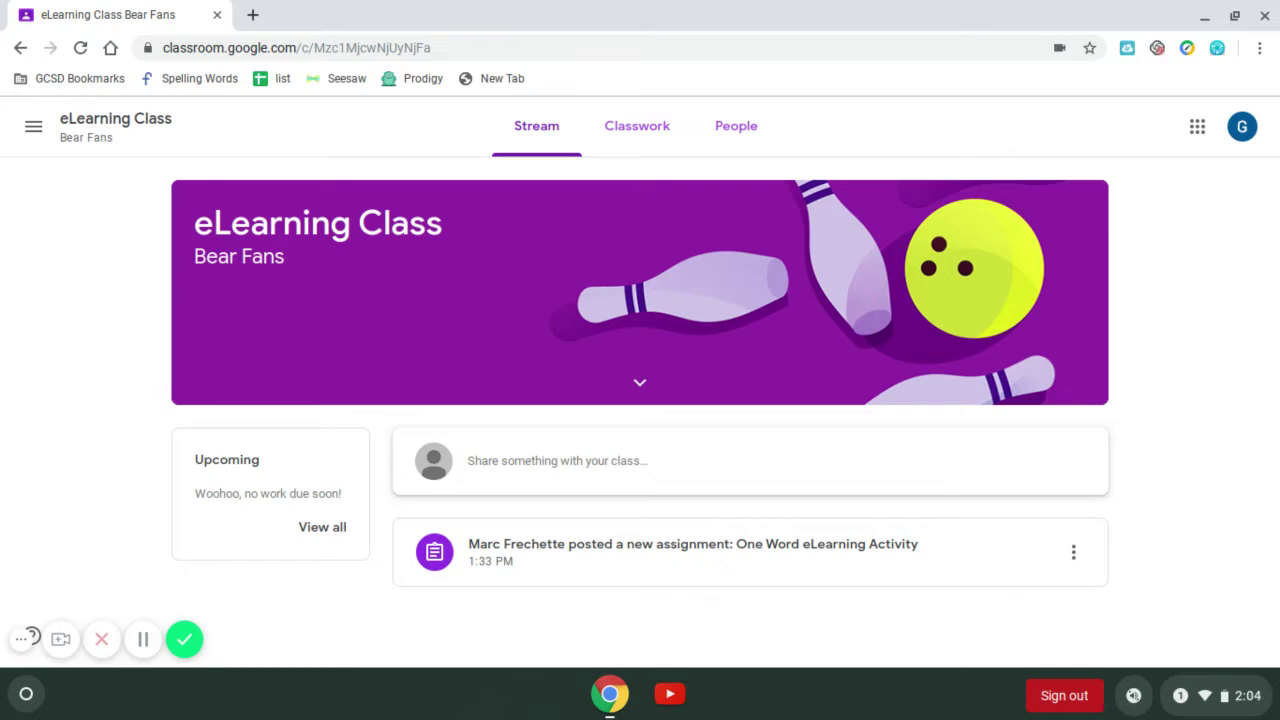
From the Classwork list, open the full page of the One Word eLearning Activity assignment.
click(730, 612)
click(646, 148)
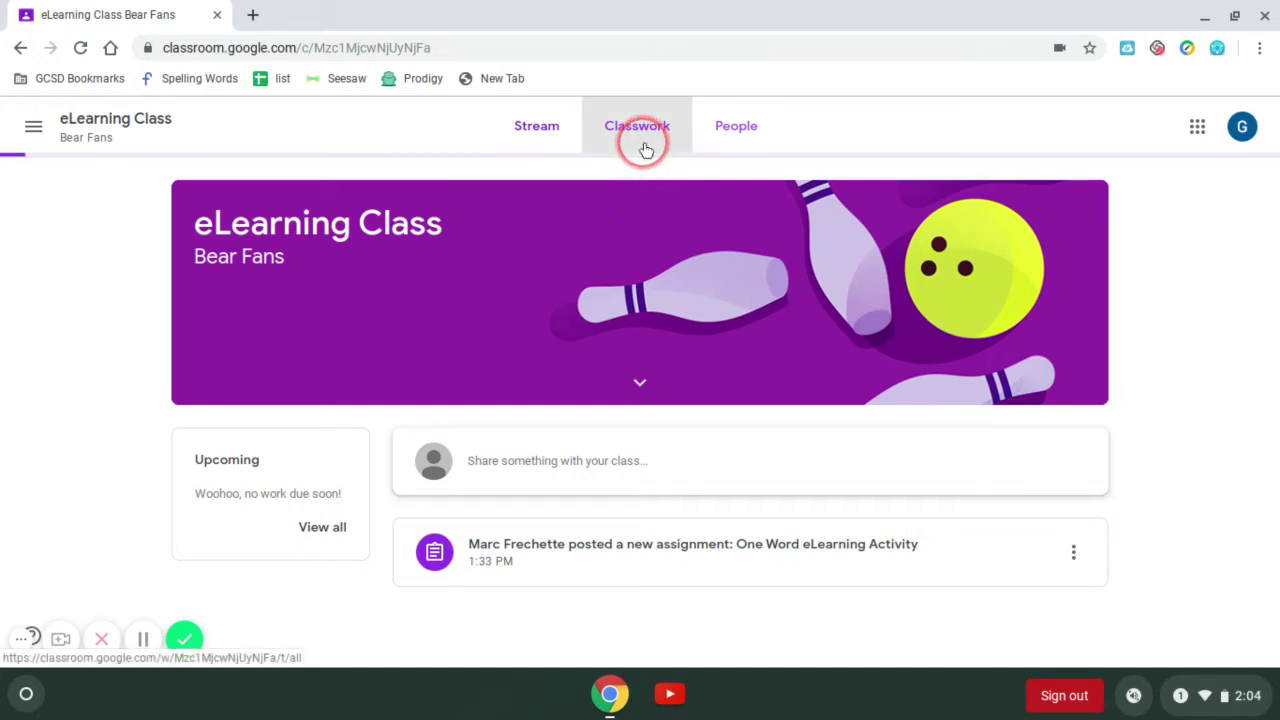
click(588, 297)
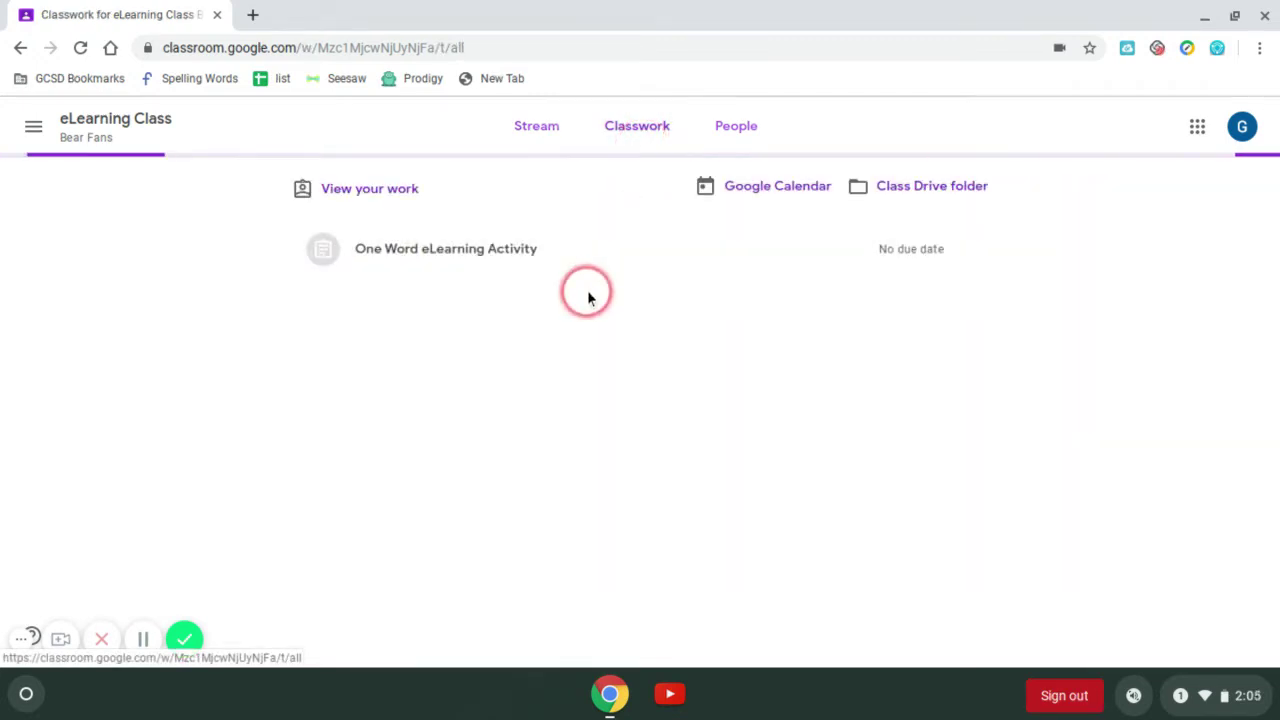
click(478, 254)
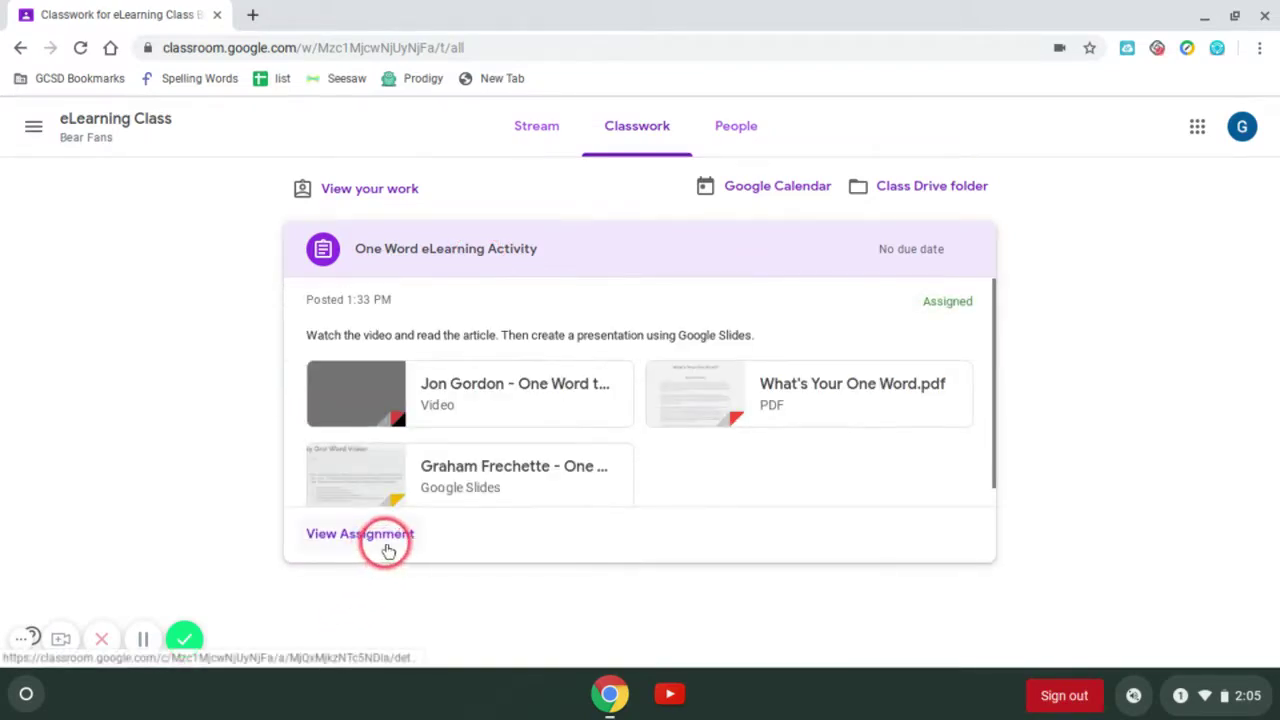
click(386, 548)
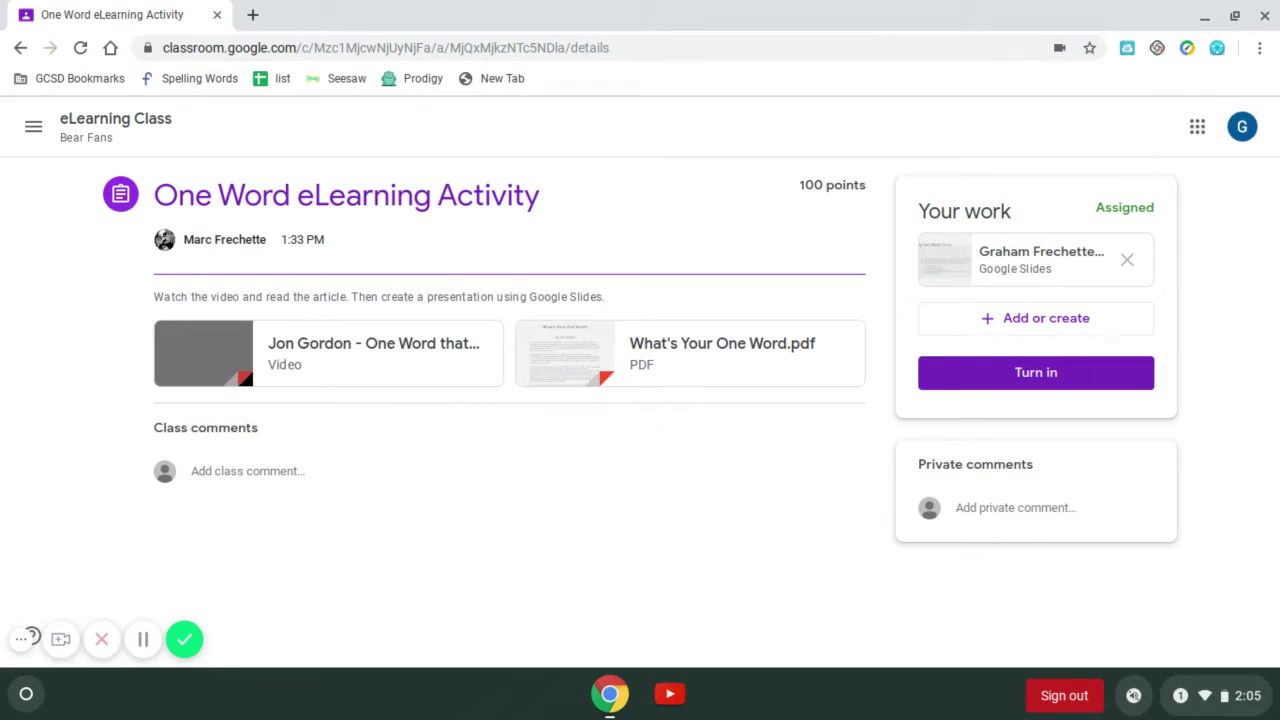
click(420, 374)
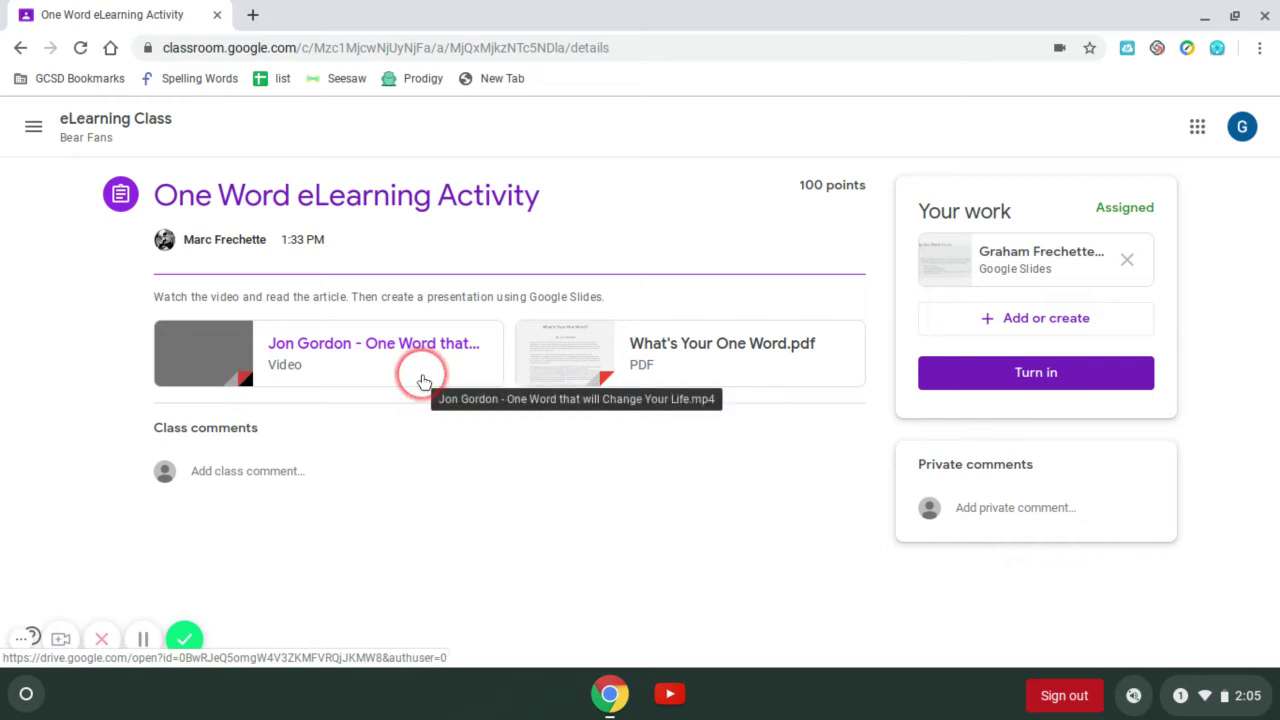
click(748, 381)
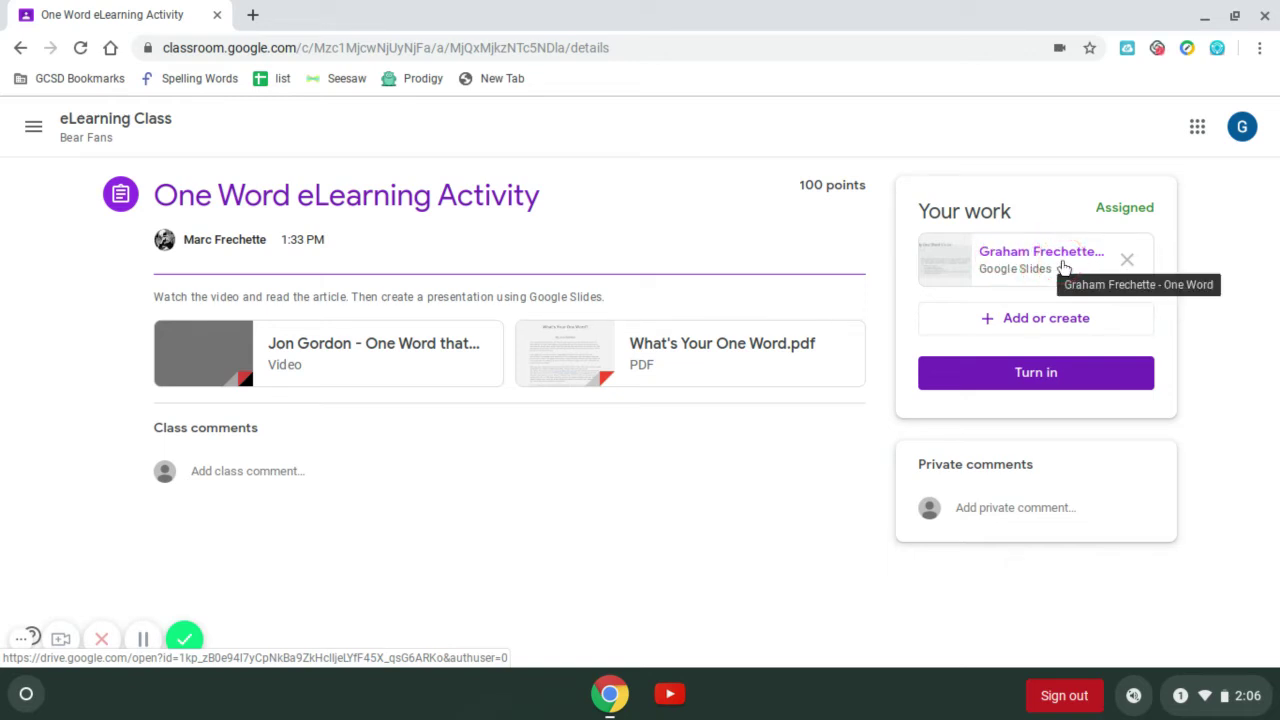
click(1003, 250)
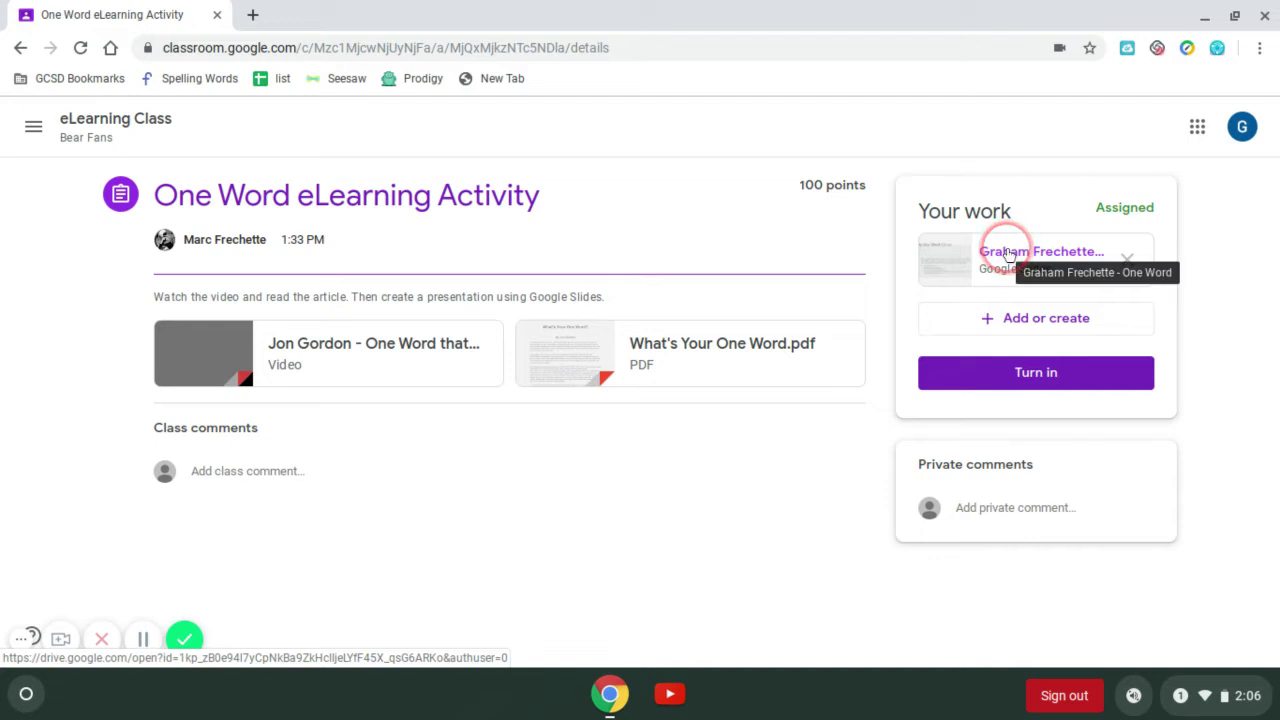
Download 'Jon Gordon - One Word that will Change Your Life.mp4' from Drive, then close its tab.
click(614, 492)
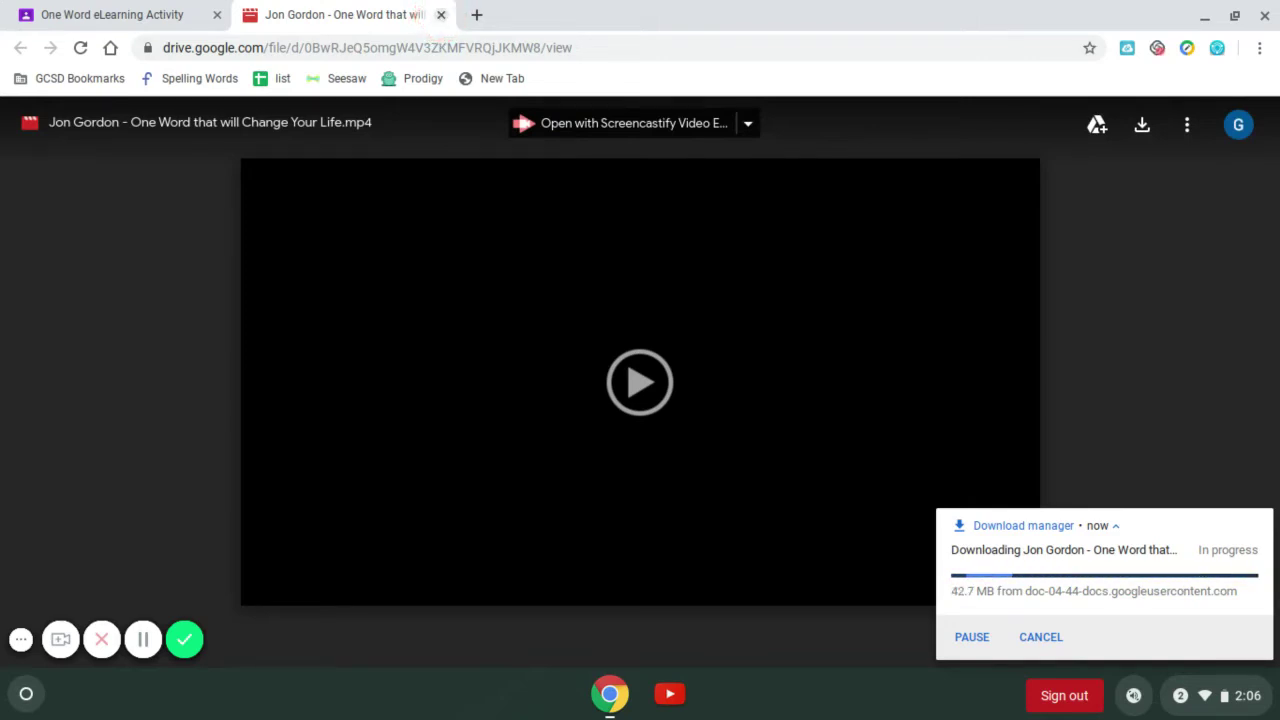
click(440, 17)
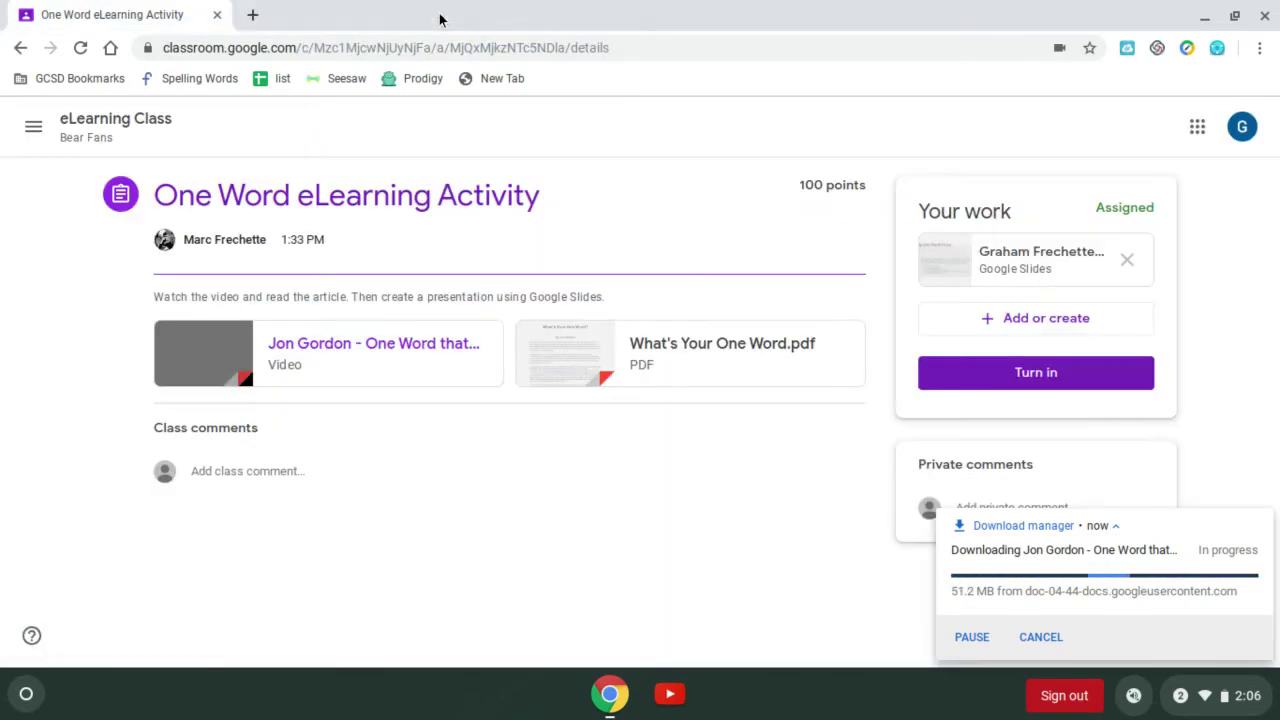
click(393, 138)
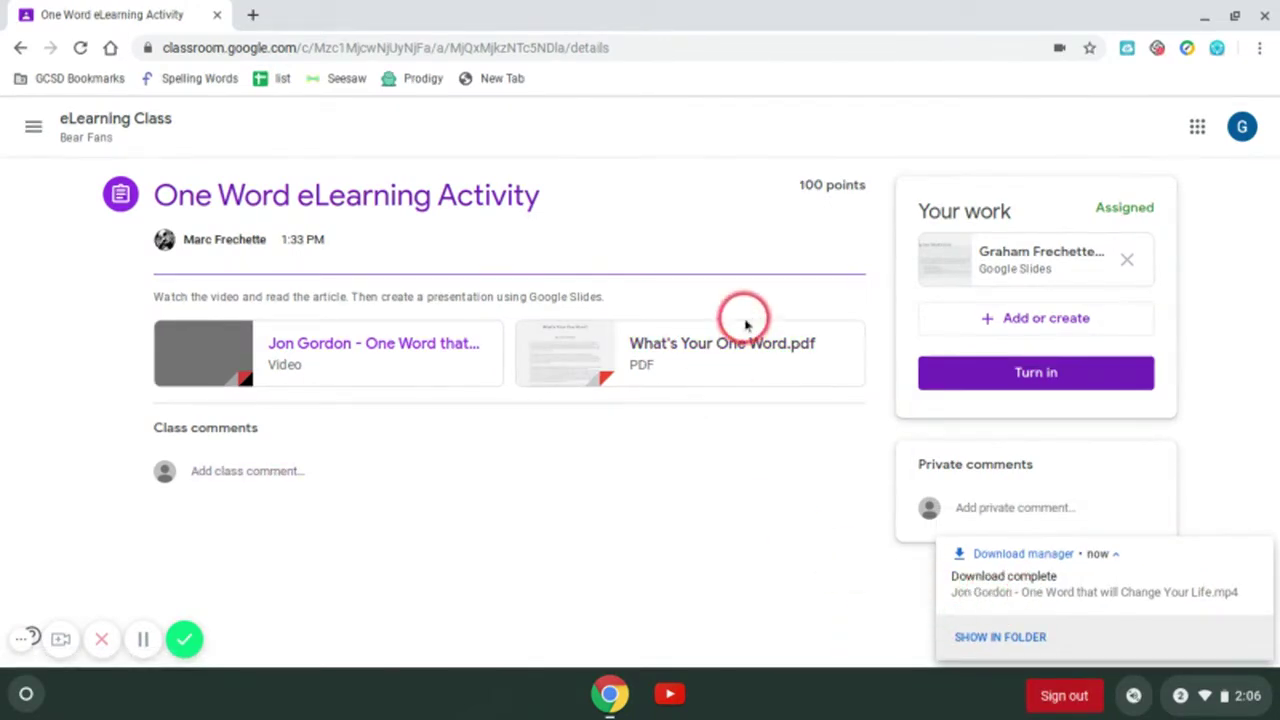
Open What's Your One Word.pdf in its own window, download it, and close it.
click(1260, 549)
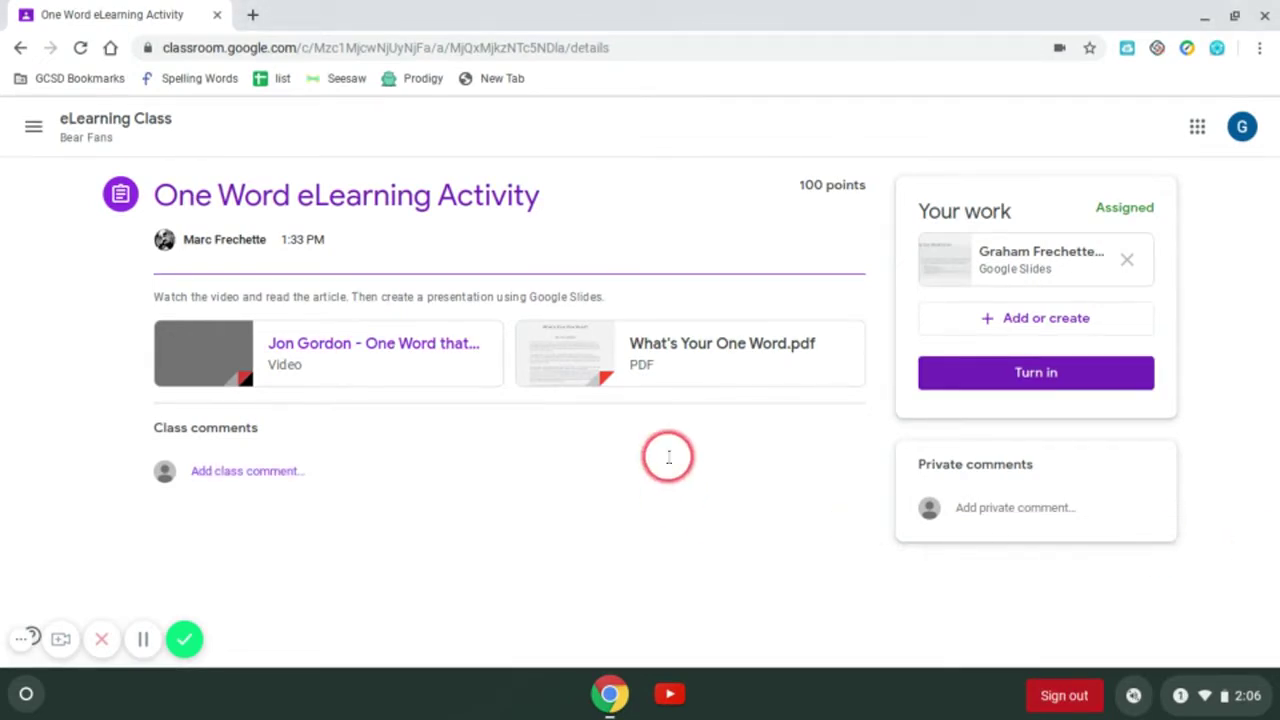
click(720, 352)
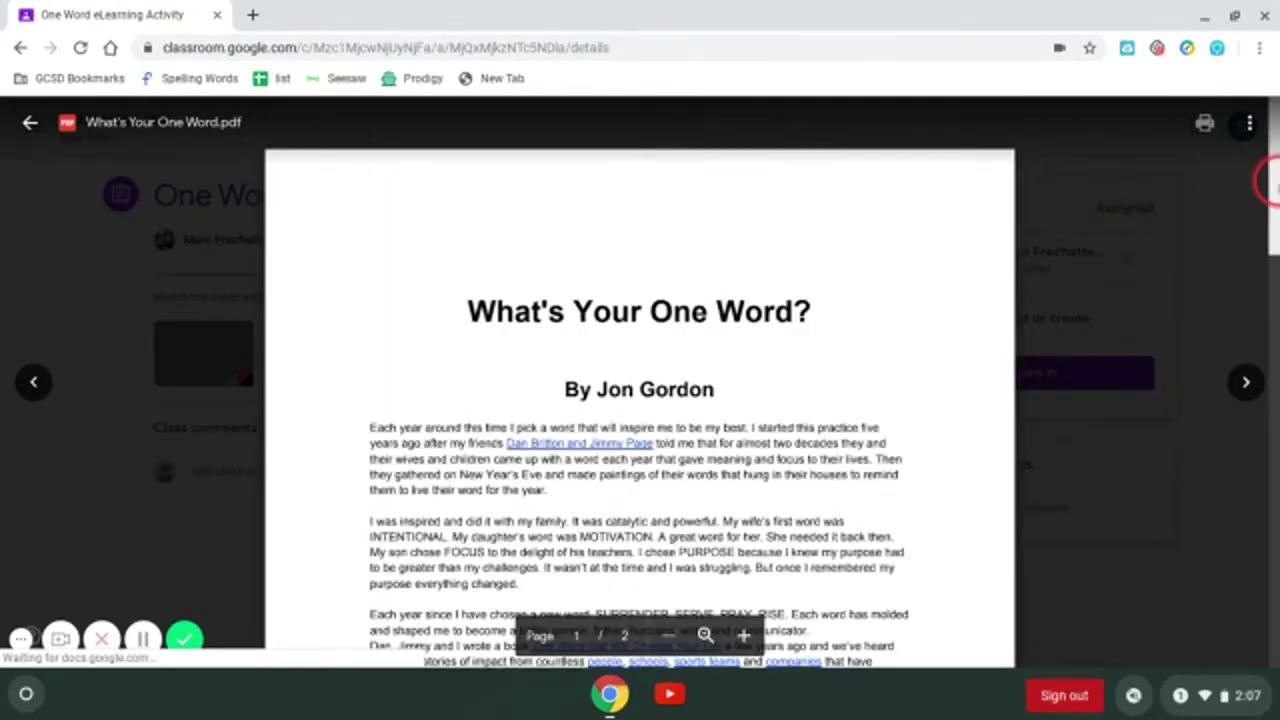
click(1249, 120)
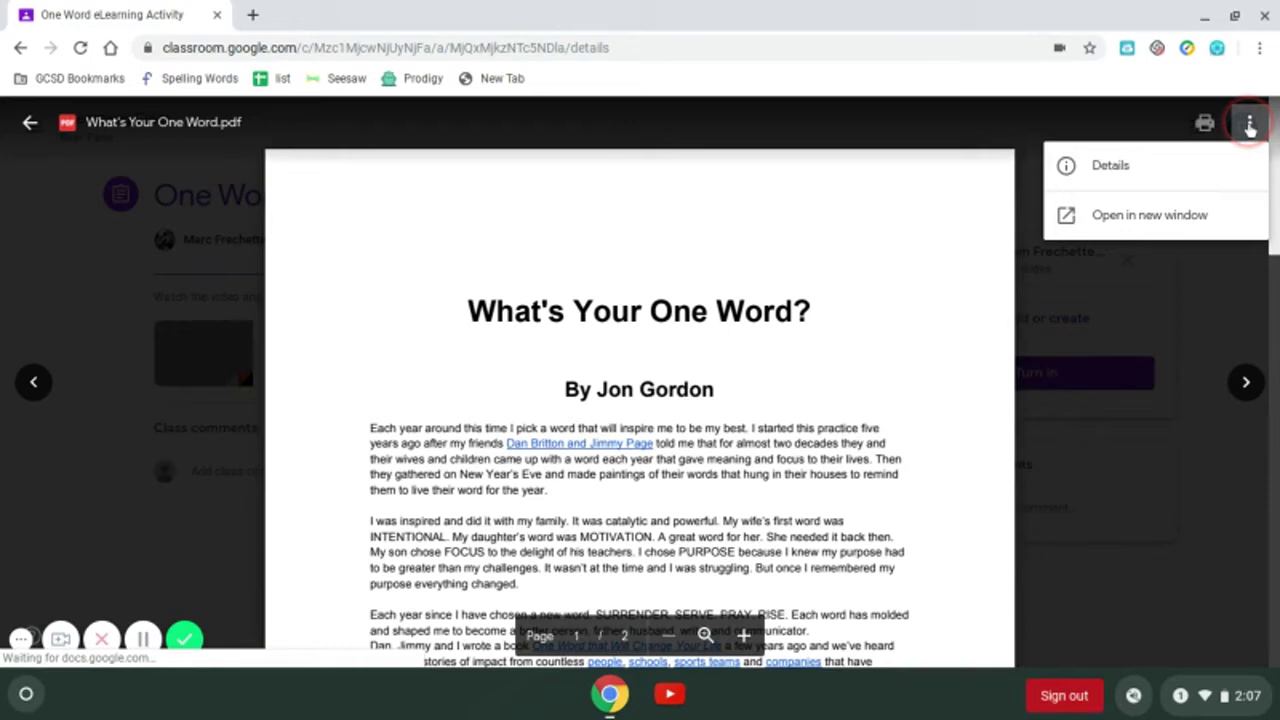
click(1165, 216)
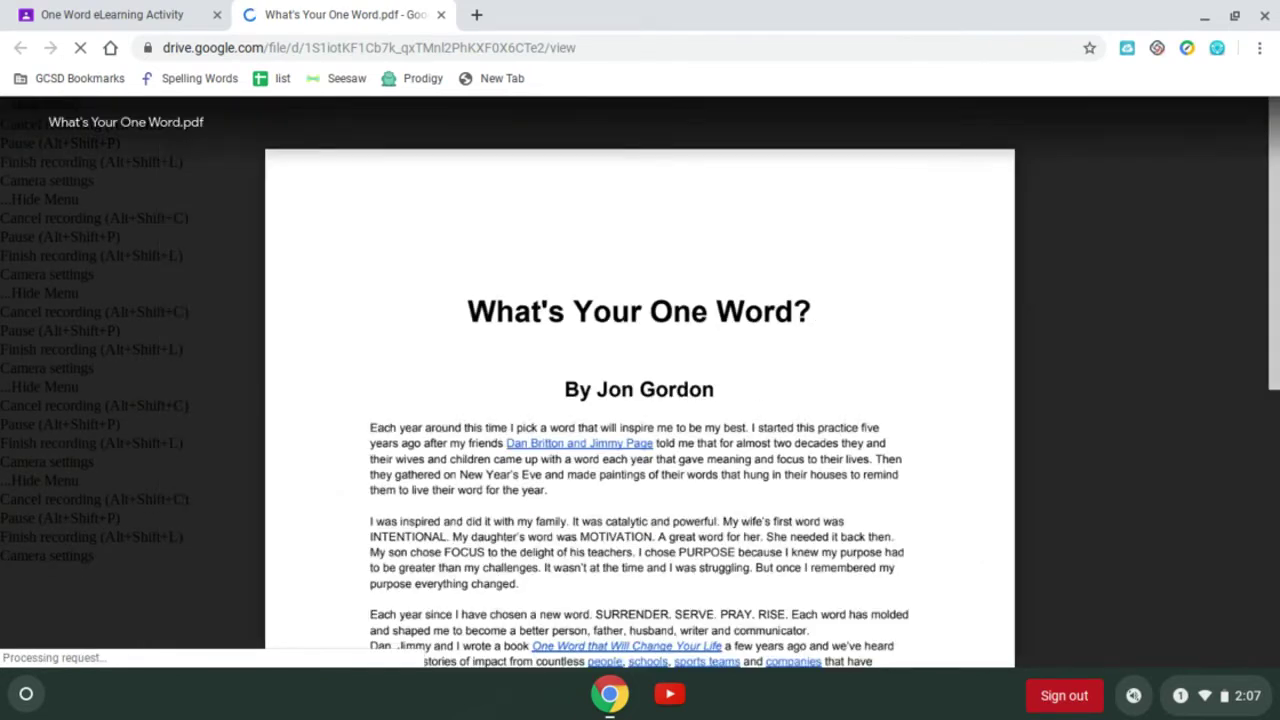
click(1143, 129)
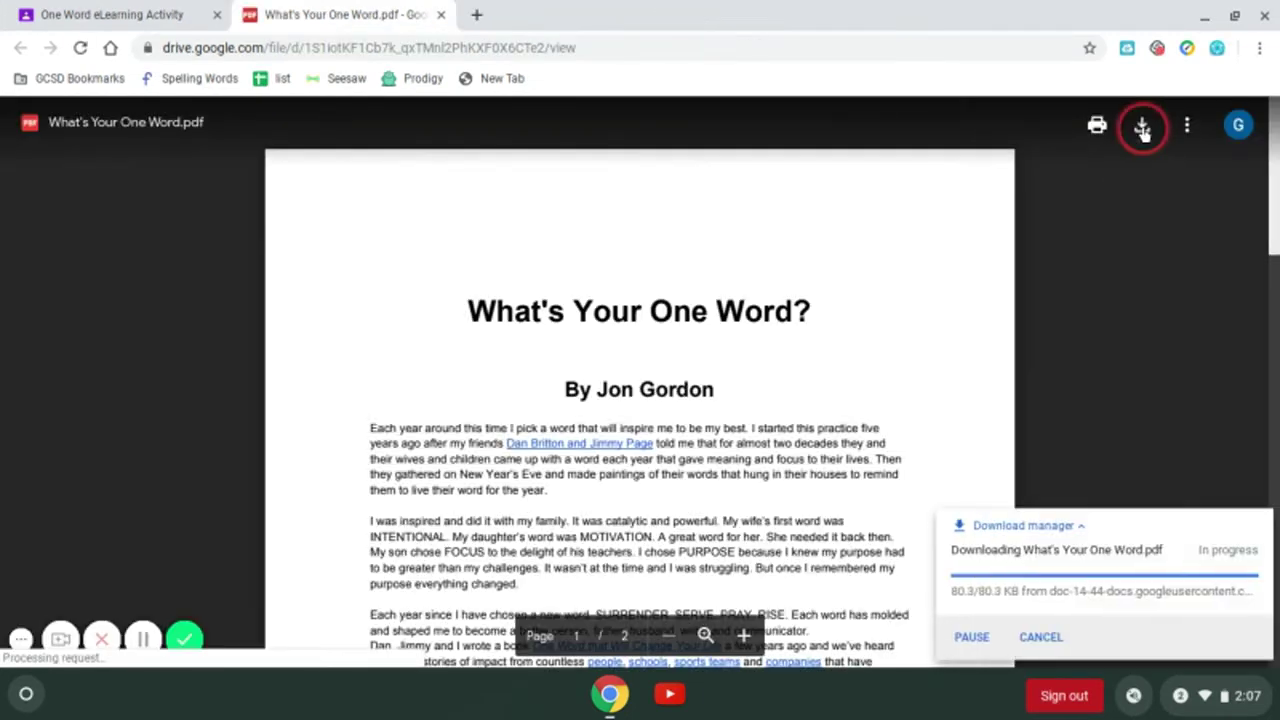
click(1083, 476)
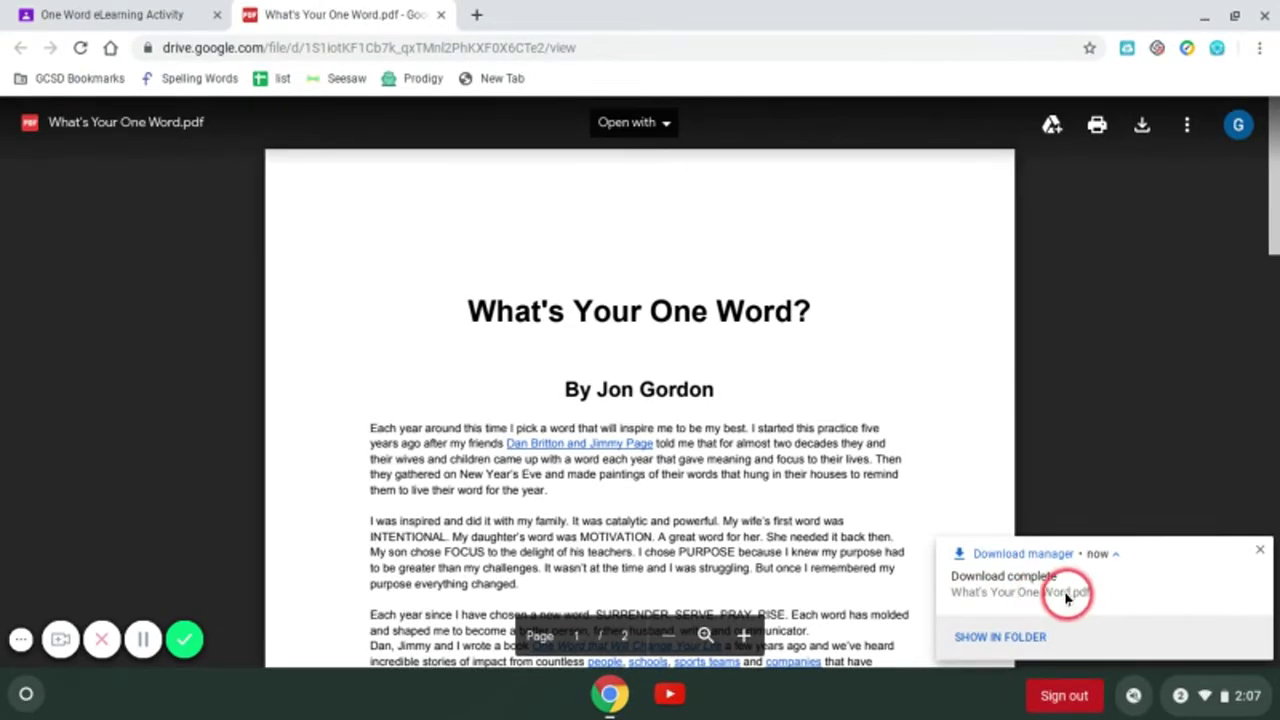
click(1260, 553)
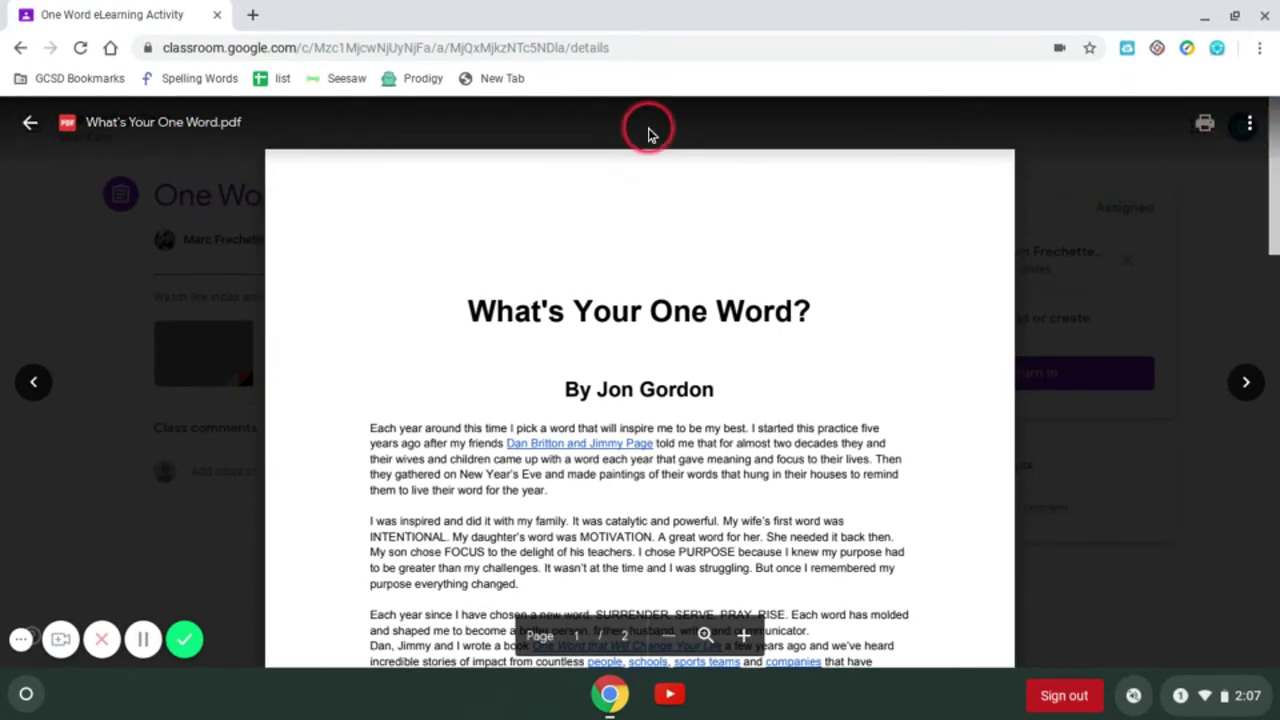
click(30, 122)
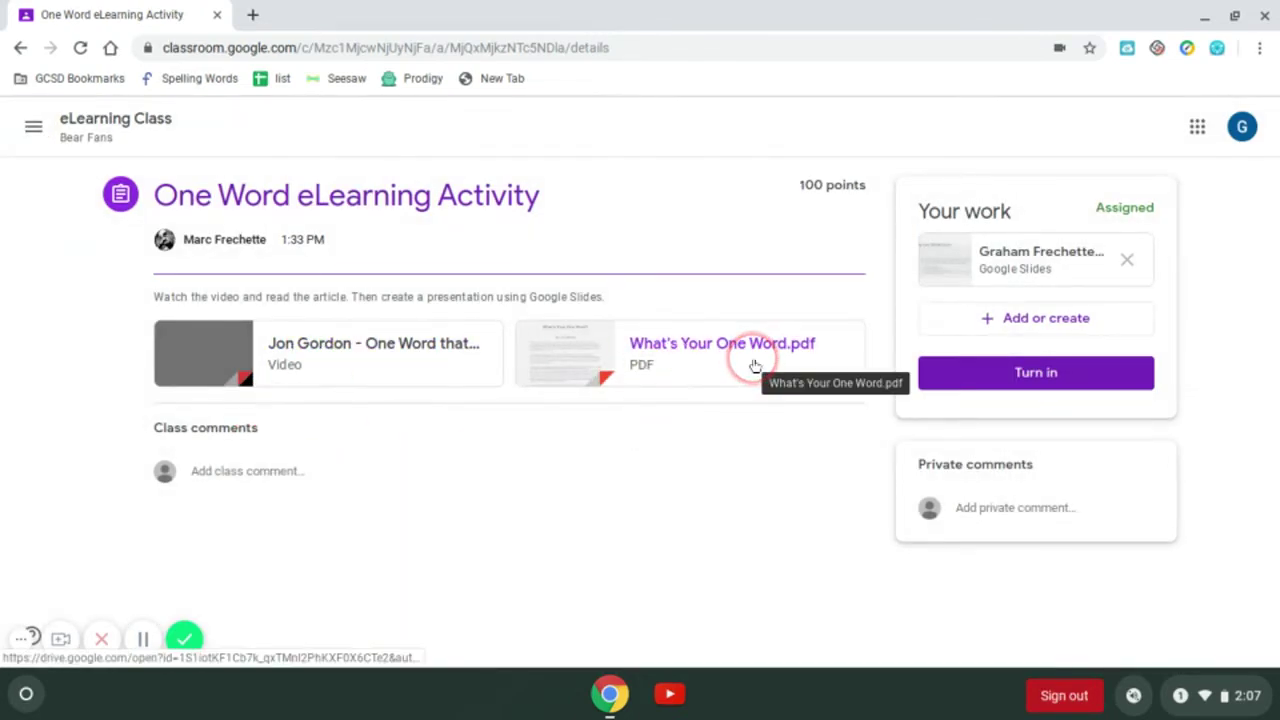
Open the student's One Word presentation in Slides and show its eLearning Class folder location.
click(1022, 258)
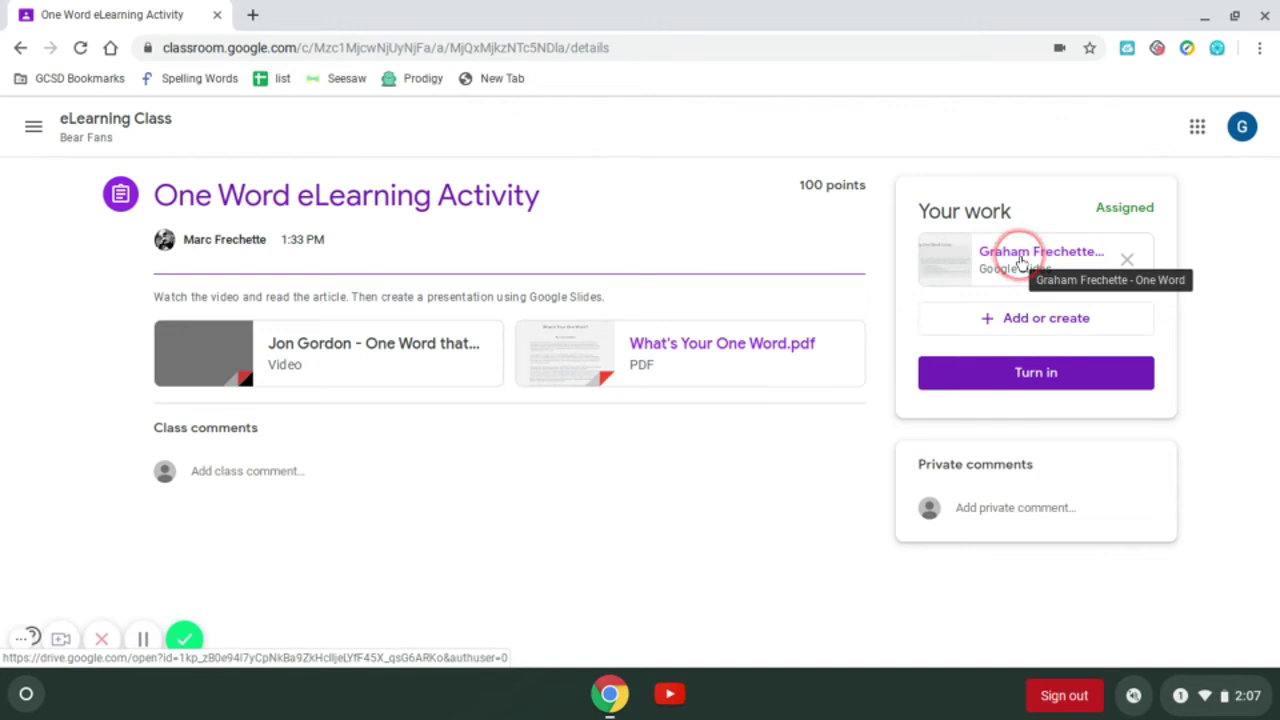
click(1022, 258)
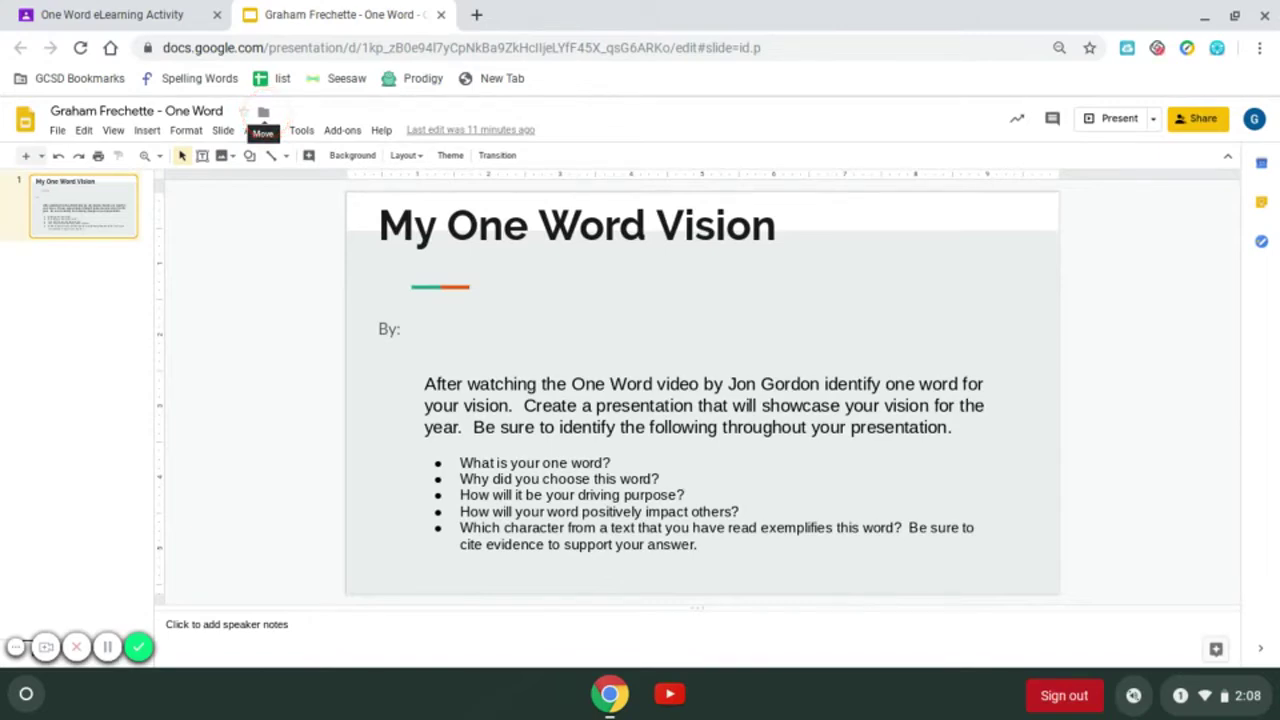
click(265, 115)
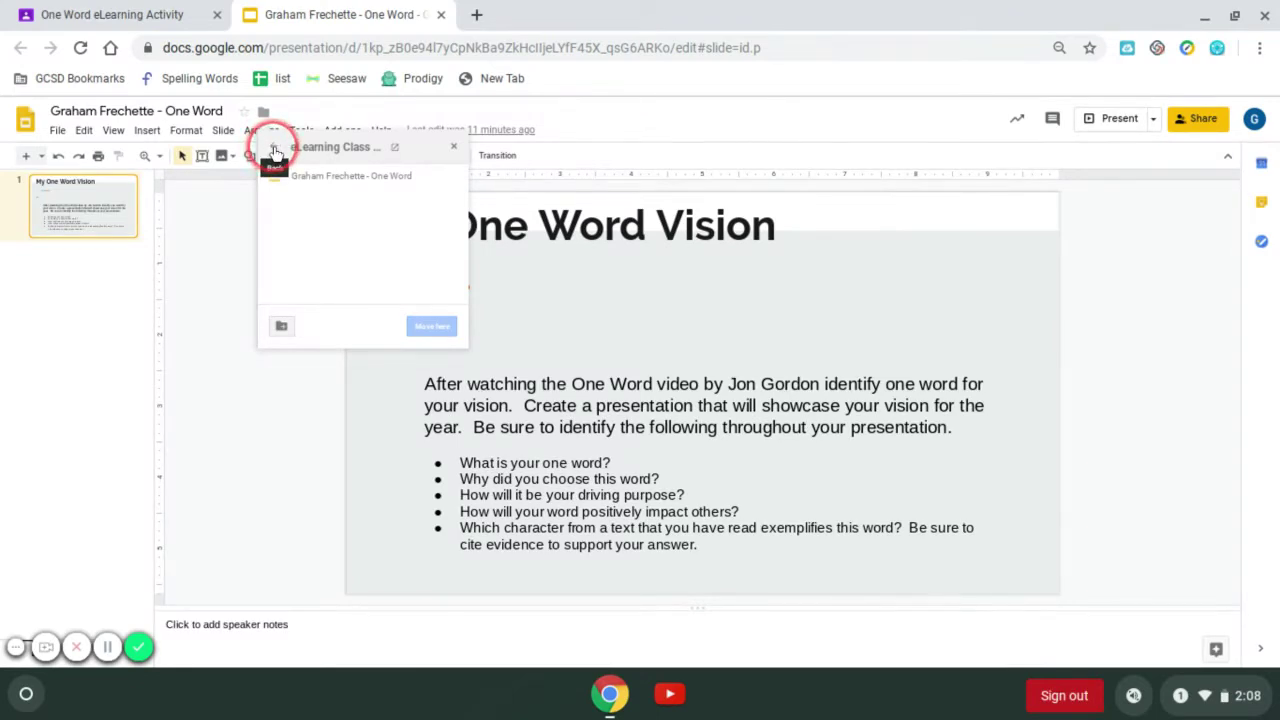
Pick My Drive as the destination and move the One Word presentation there, confirming.
click(275, 150)
click(275, 151)
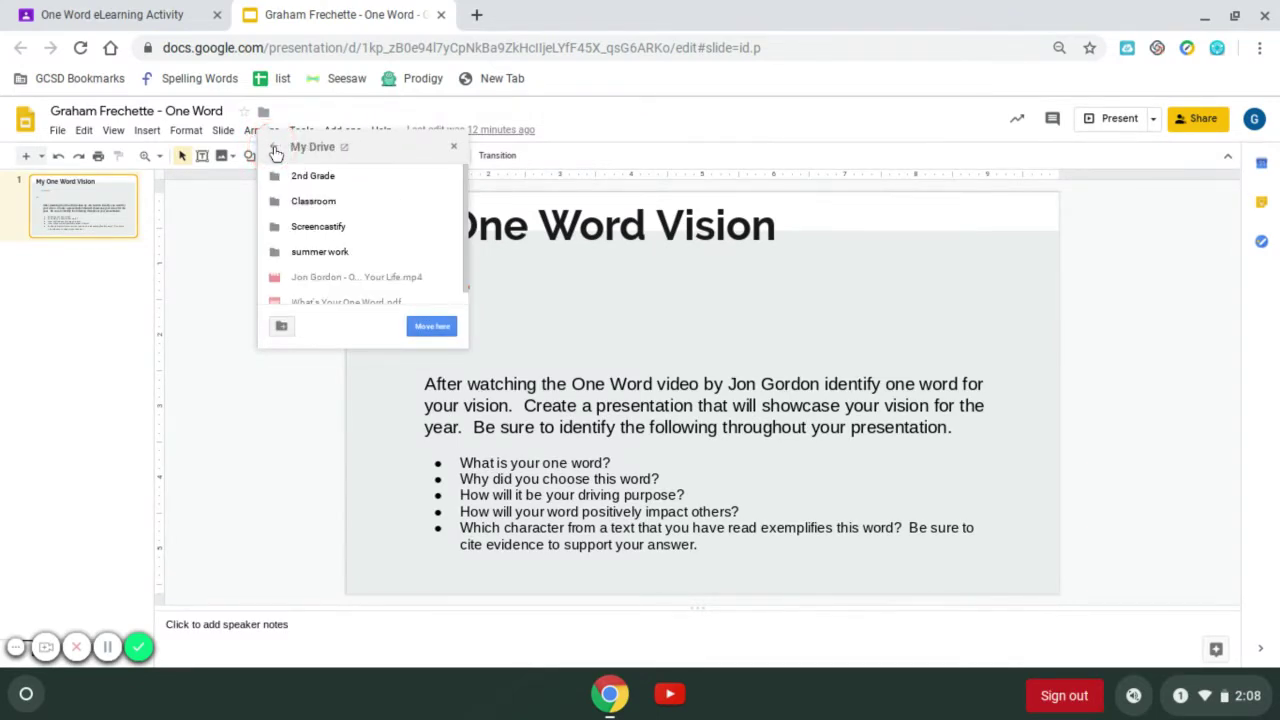
click(285, 228)
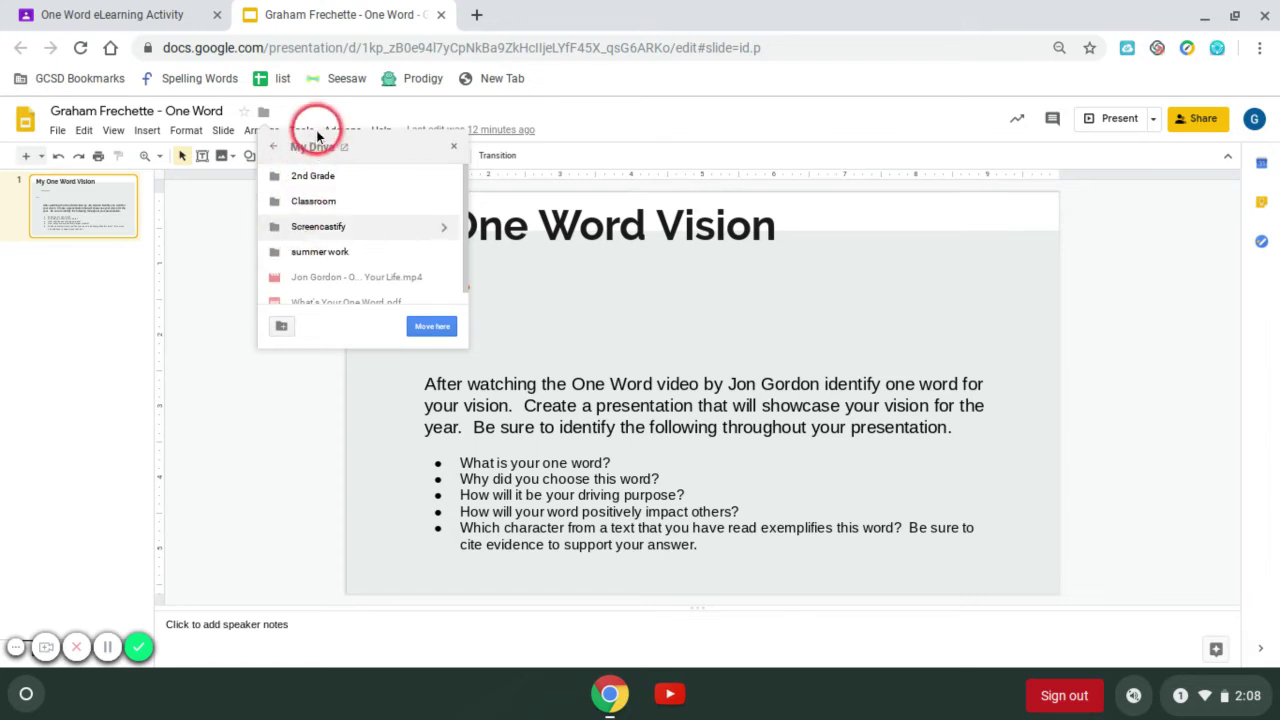
click(330, 270)
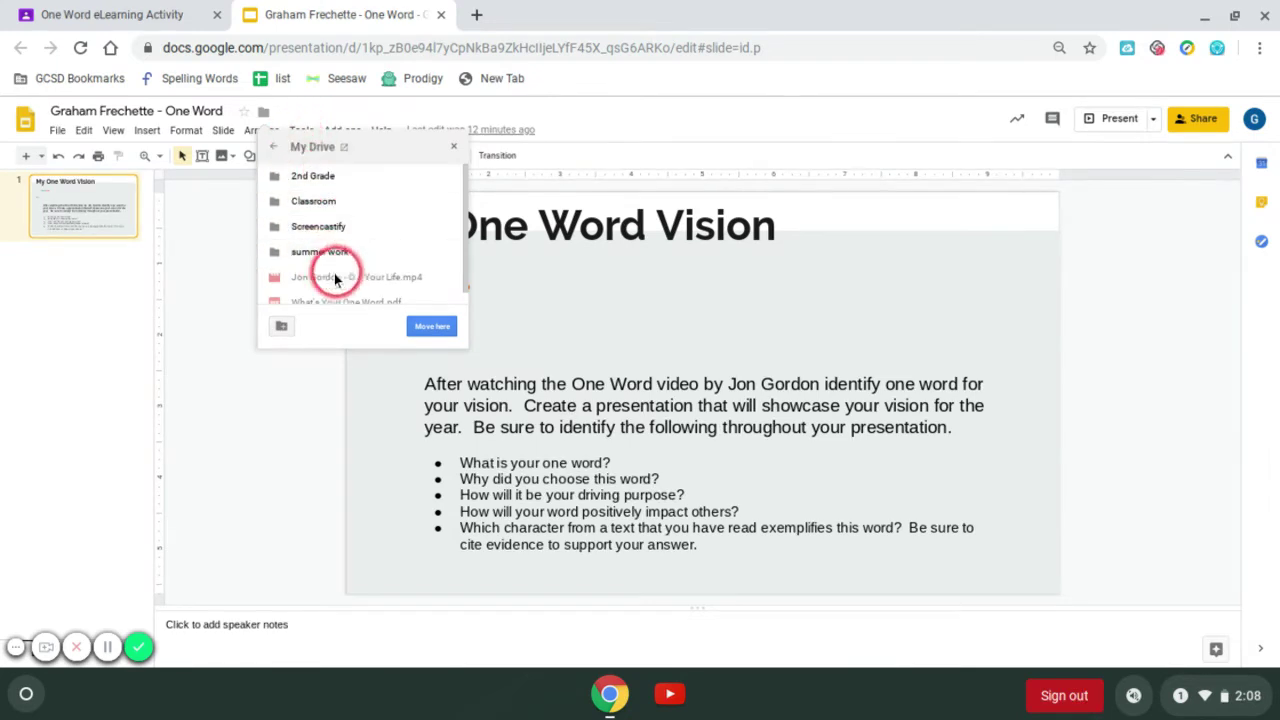
click(273, 147)
click(299, 180)
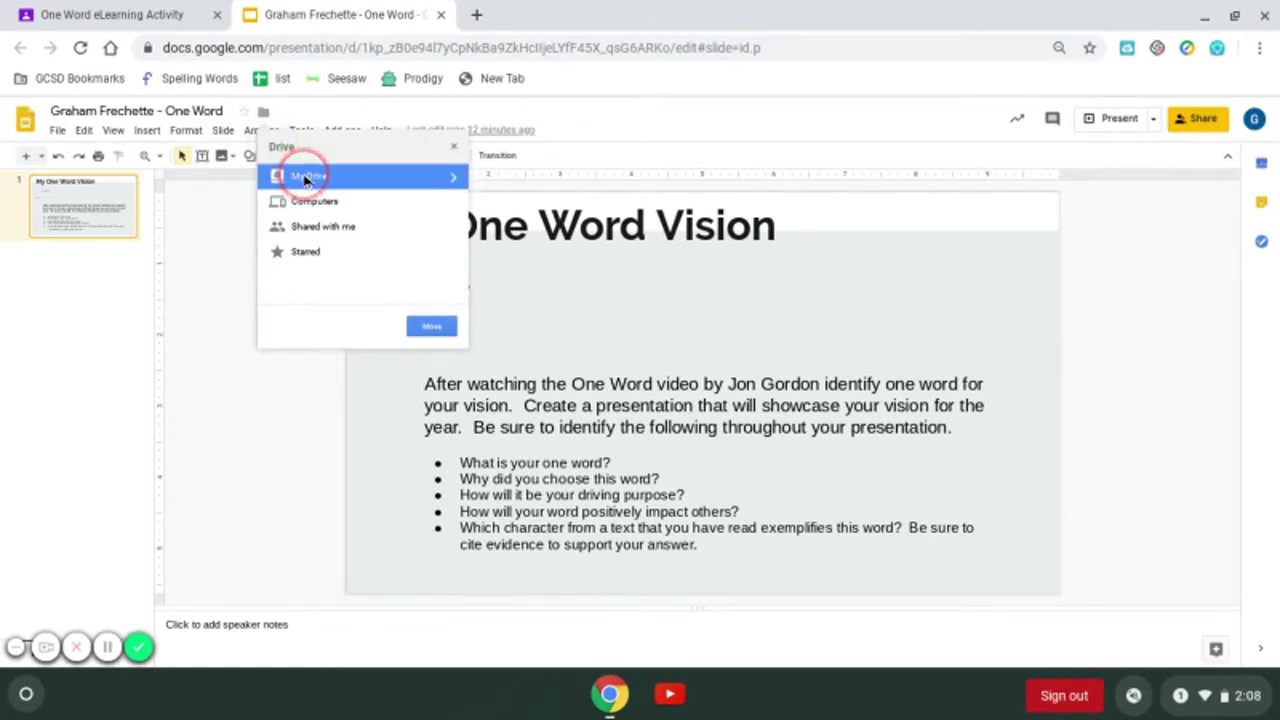
click(430, 328)
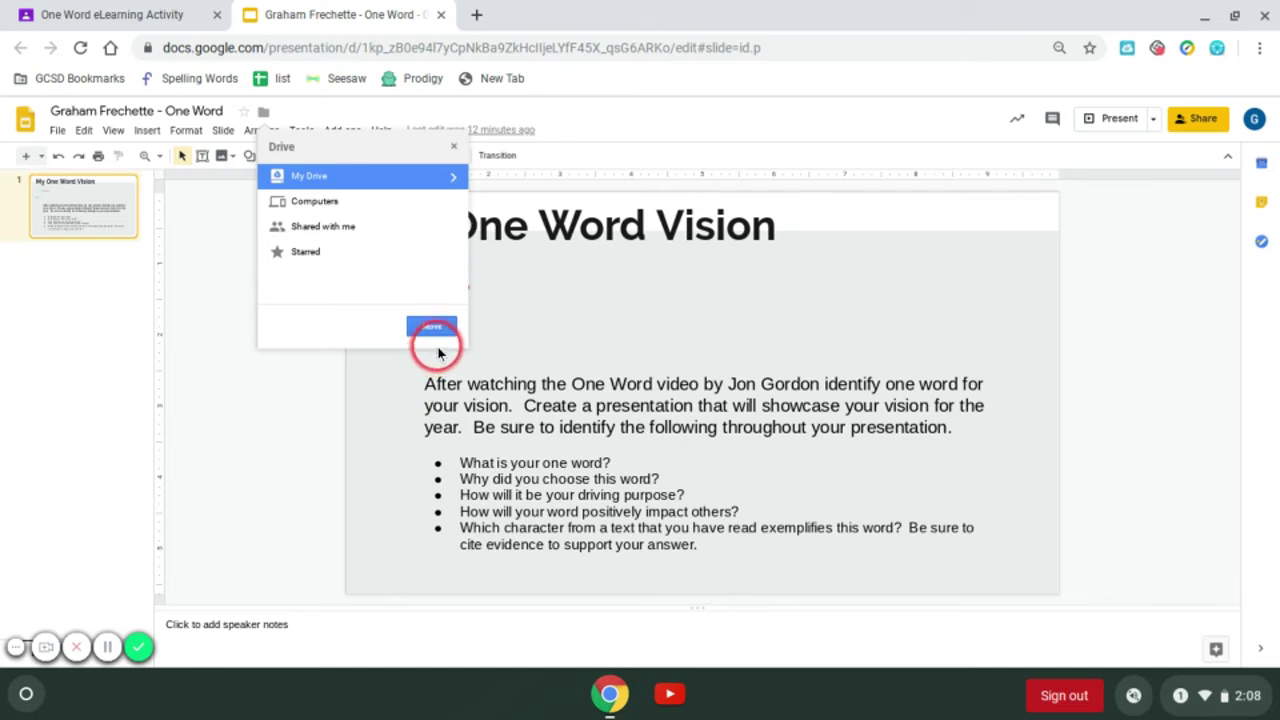
click(446, 339)
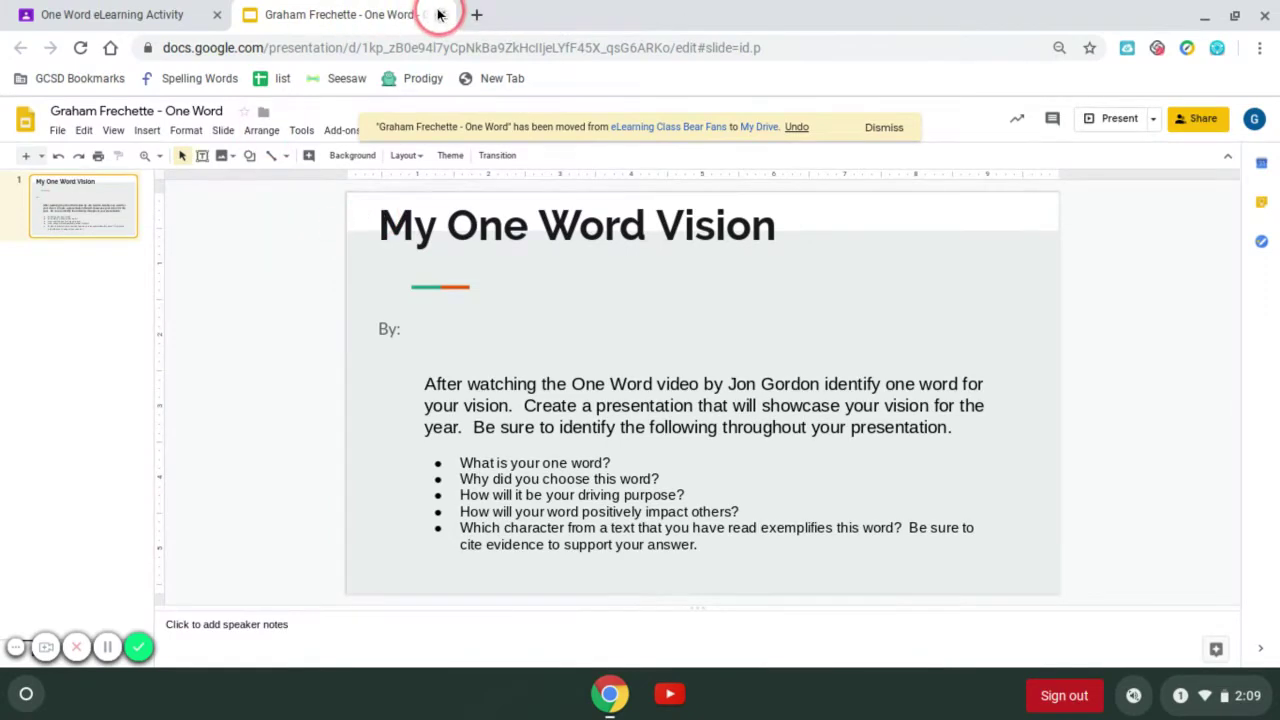
Close the One Word presentation tab and end with a new Google home page tab.
click(440, 14)
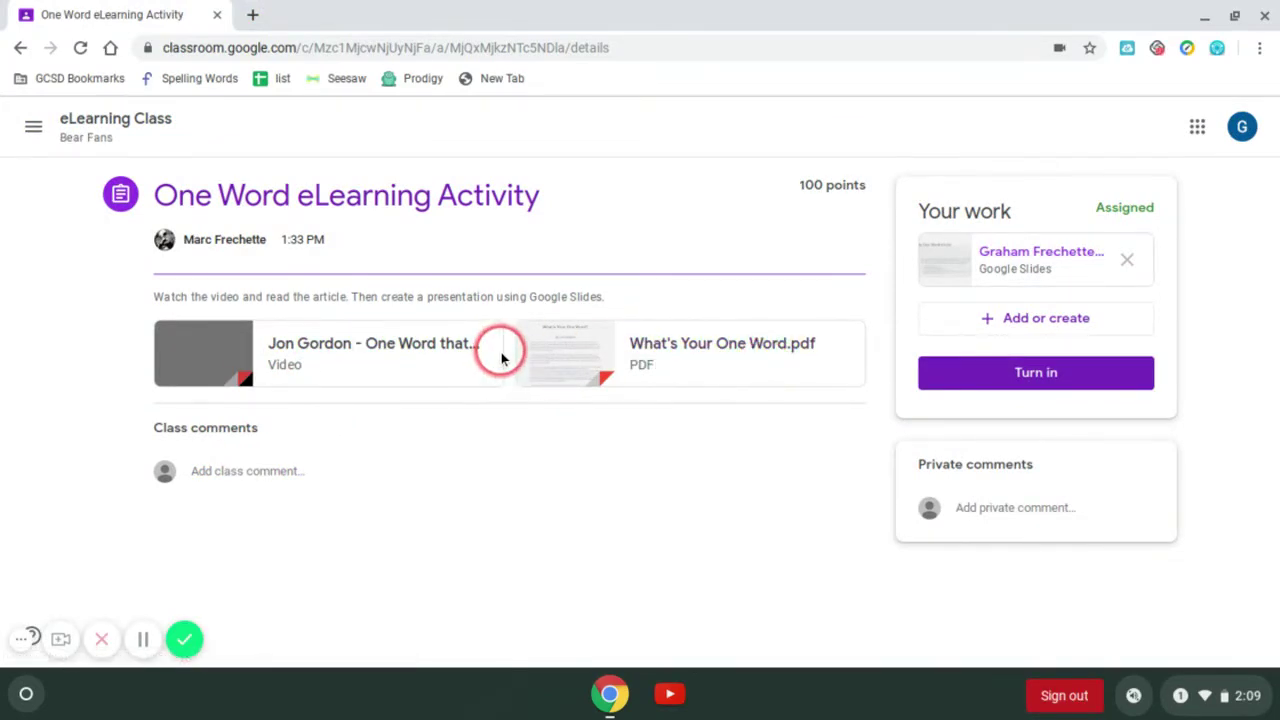
click(997, 268)
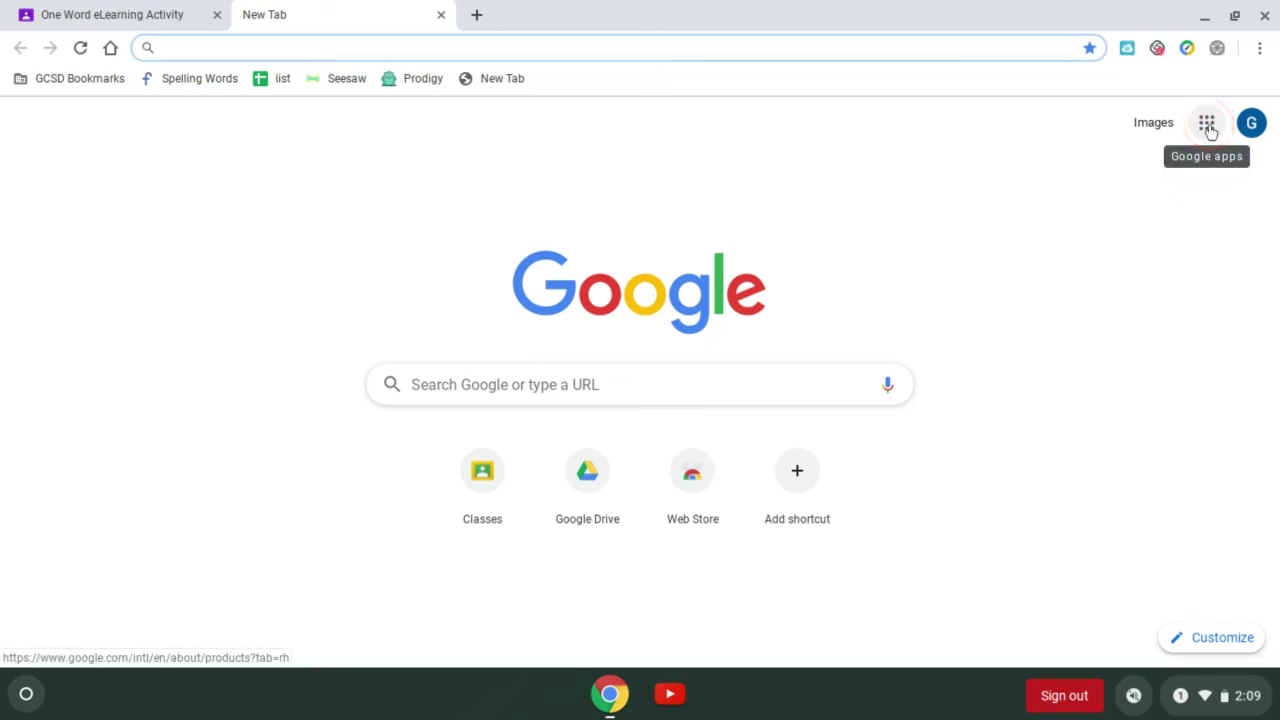
Go to Google Drive's My Drive through the Google apps grid.
click(1208, 128)
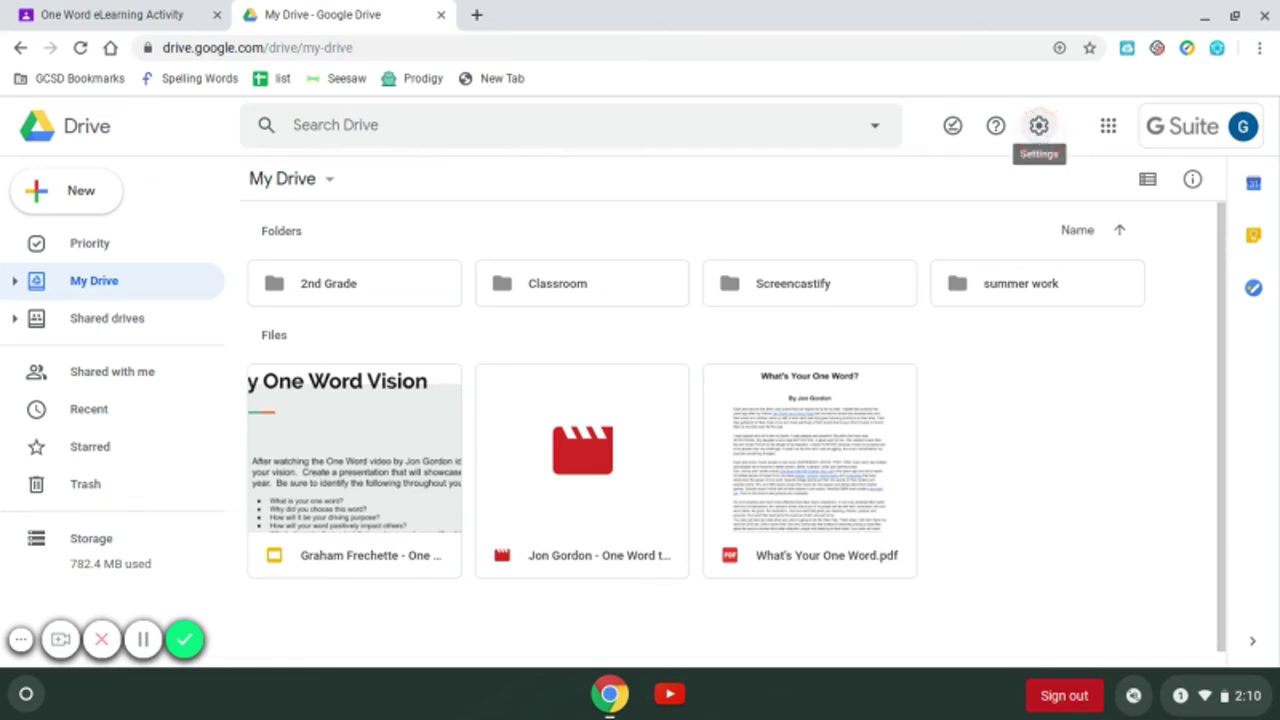
Enable offline access for recent Docs, Sheets and Slides files in Drive settings.
click(1039, 126)
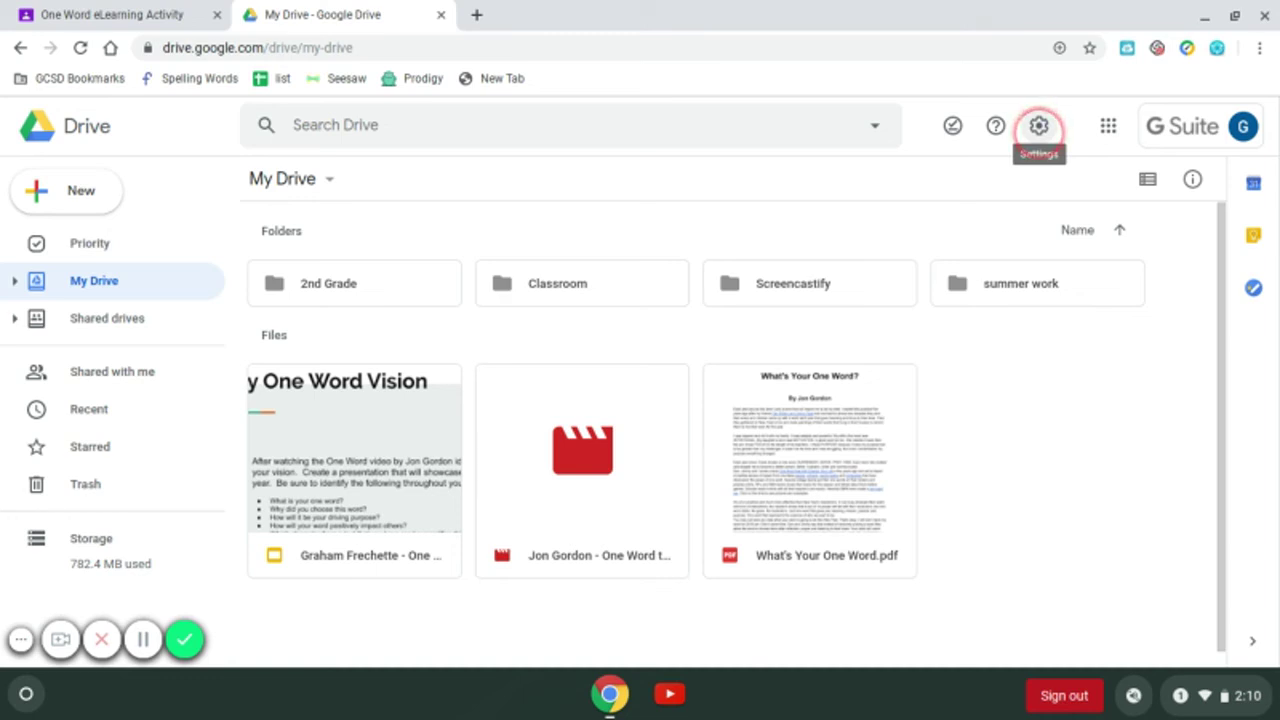
click(1039, 126)
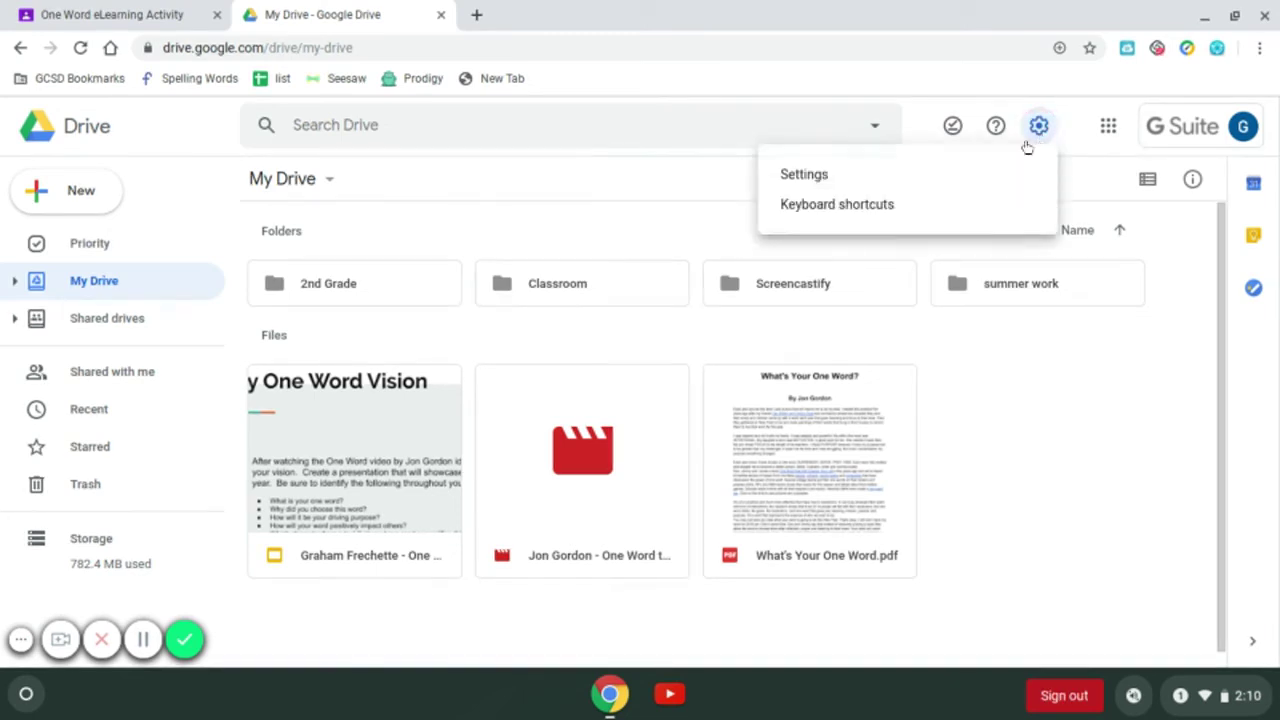
click(818, 174)
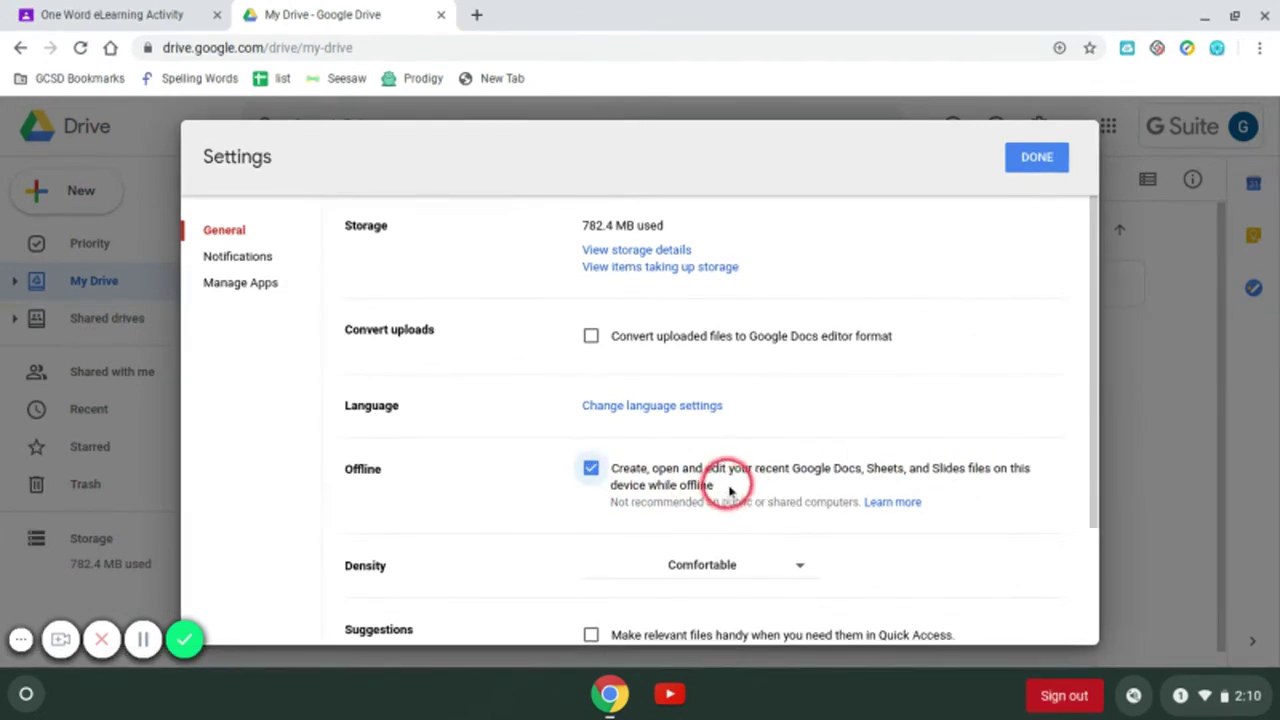
click(1036, 160)
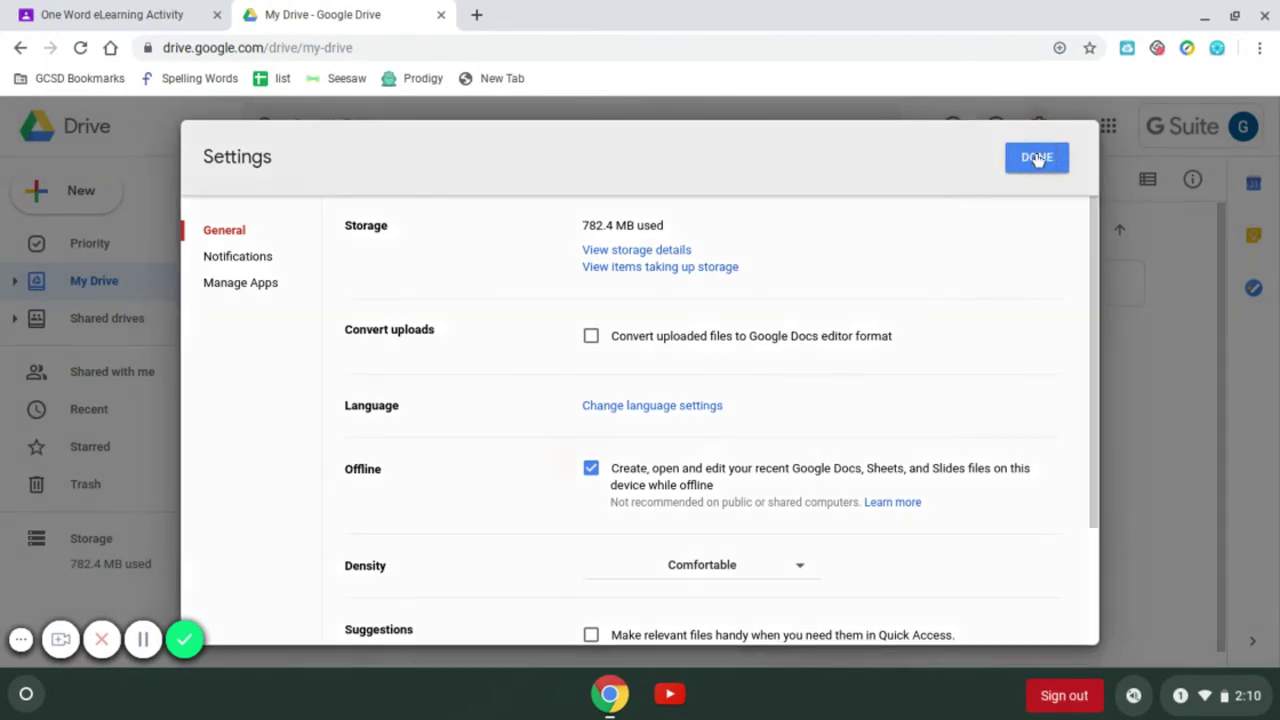
click(1036, 158)
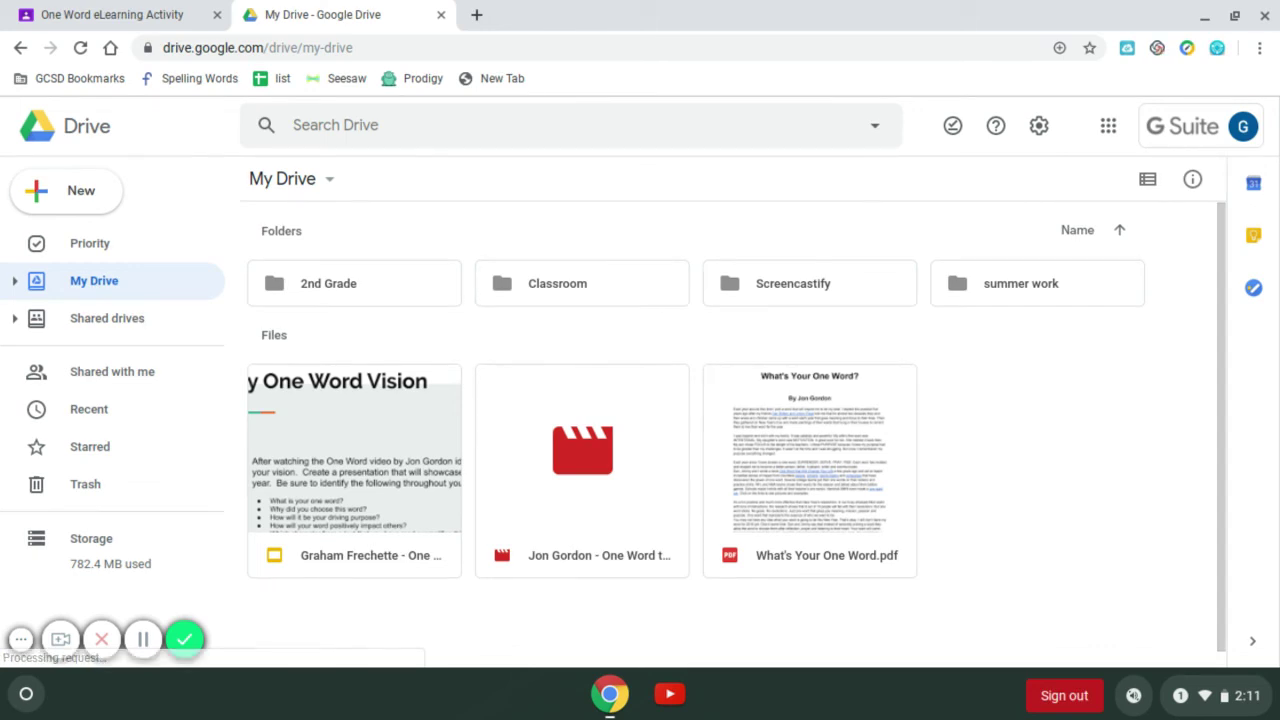
click(445, 200)
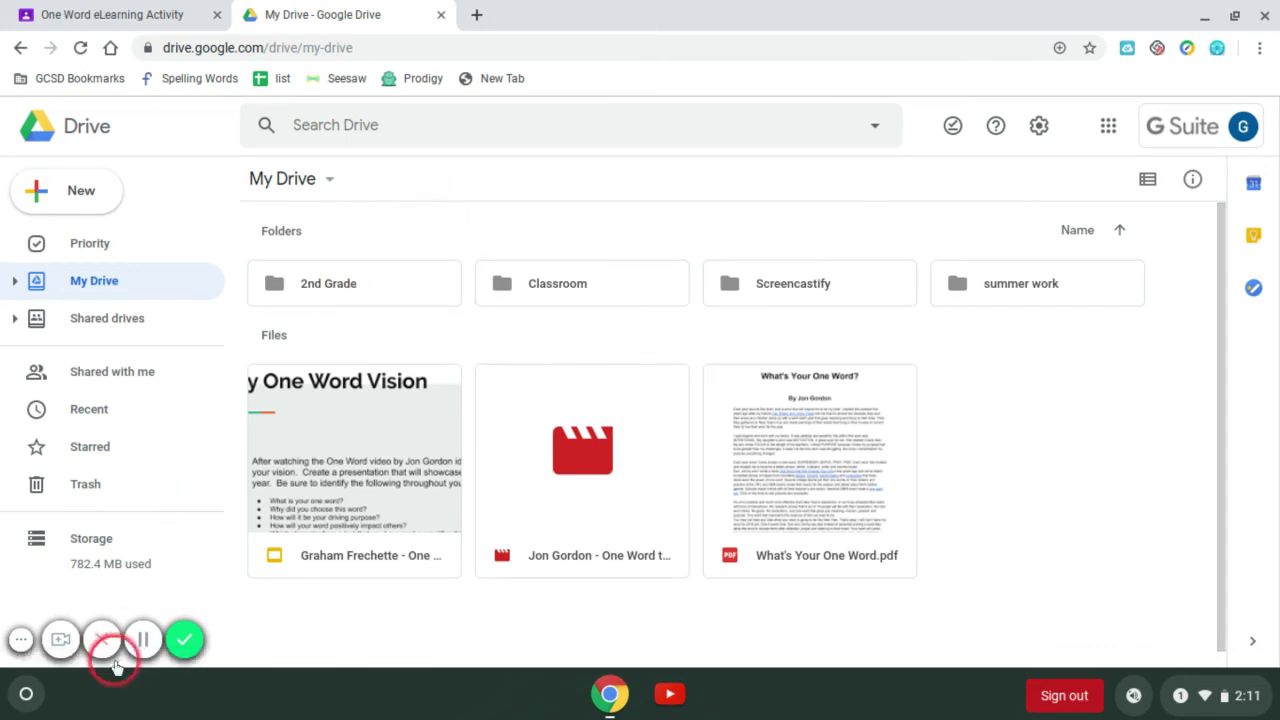